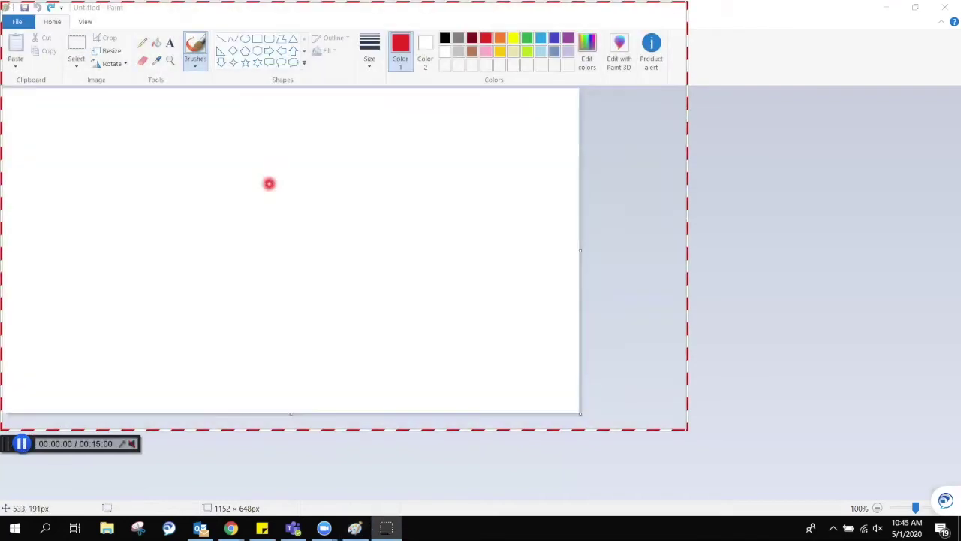
# Draw three red freehand zigzag strokes across the middle of the blank canvas, and pause the screen recording.
pyautogui.moveTo(163, 201)
pyautogui.mouseDown()
pyautogui.moveTo(221, 191)
pyautogui.moveTo(227, 238)
pyautogui.moveTo(347, 323)
pyautogui.mouseUp()
pyautogui.moveTo(207, 168)
pyautogui.mouseDown()
pyautogui.moveTo(230, 162)
pyautogui.moveTo(335, 236)
pyautogui.moveTo(378, 315)
pyautogui.mouseUp()
pyautogui.moveTo(242, 190)
pyautogui.mouseDown()
pyautogui.moveTo(319, 310)
pyautogui.moveTo(362, 329)
pyautogui.mouseUp()
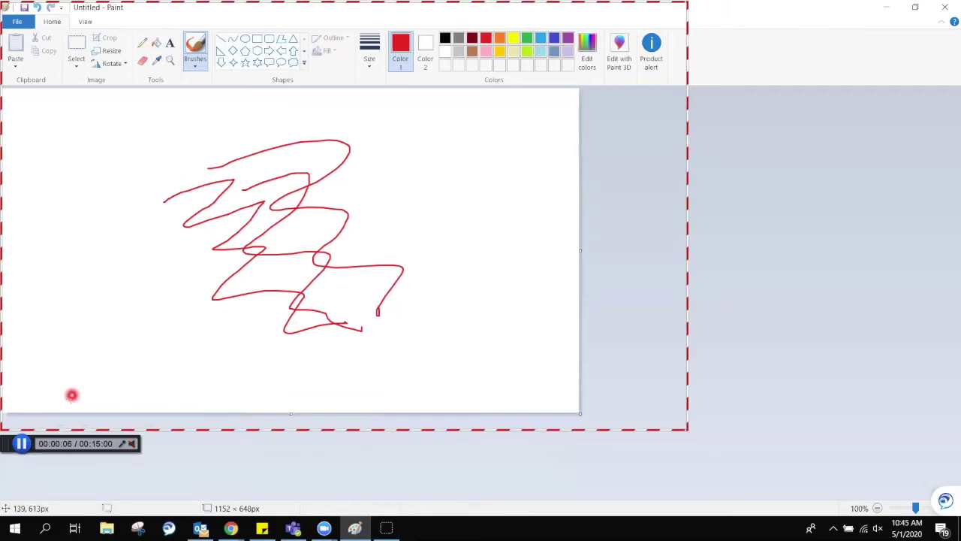
pyautogui.click(23, 444)
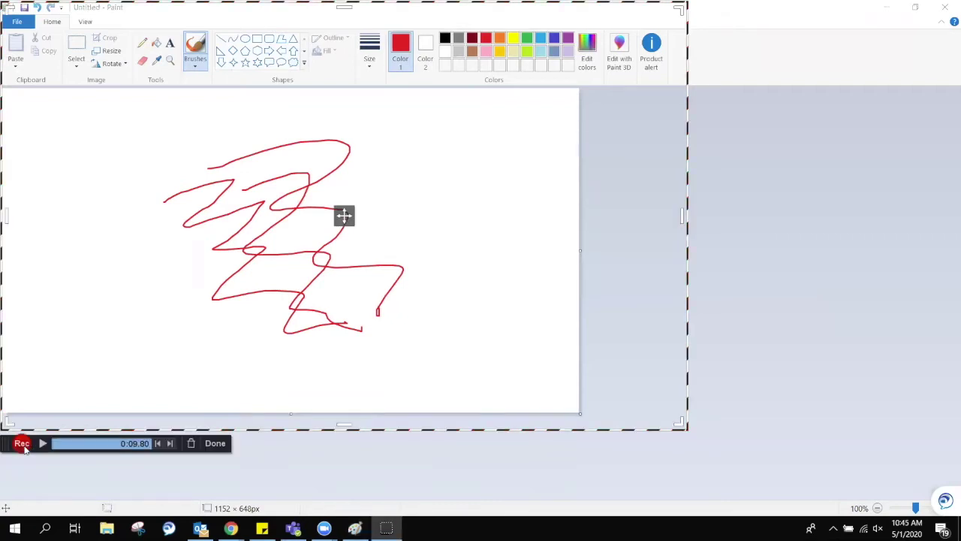
# Finish the recording with the edit video option, and decline the offer to upgrade for video editing.
pyautogui.click(216, 444)
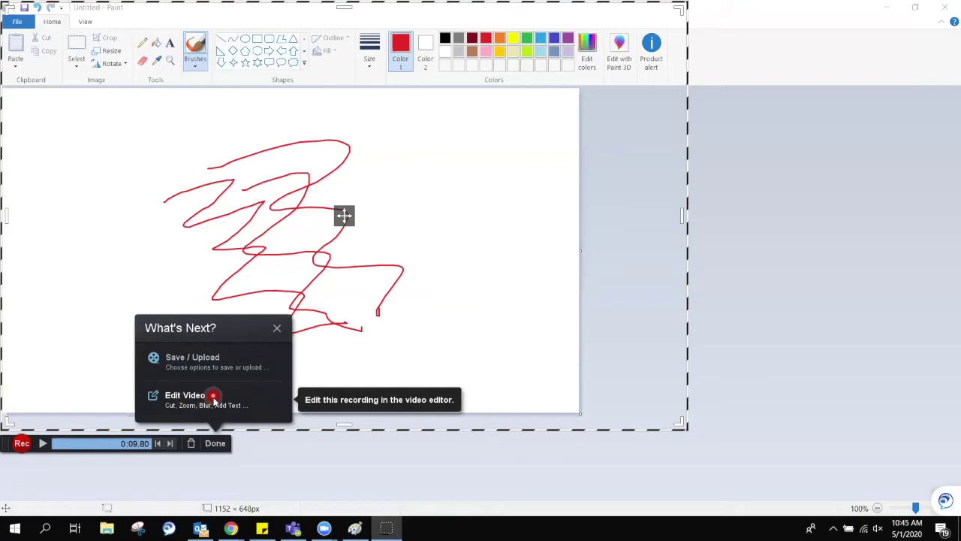
pyautogui.click(184, 396)
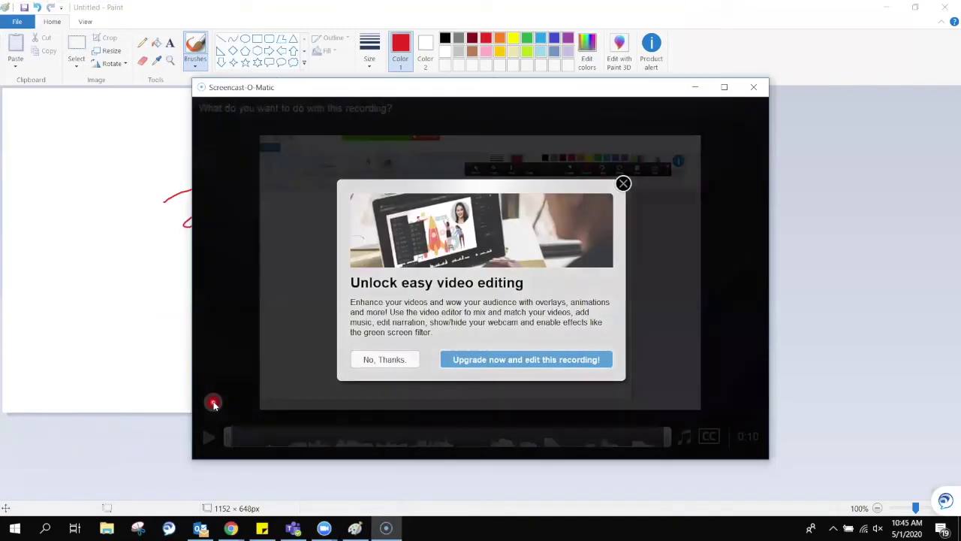
pyautogui.click(383, 359)
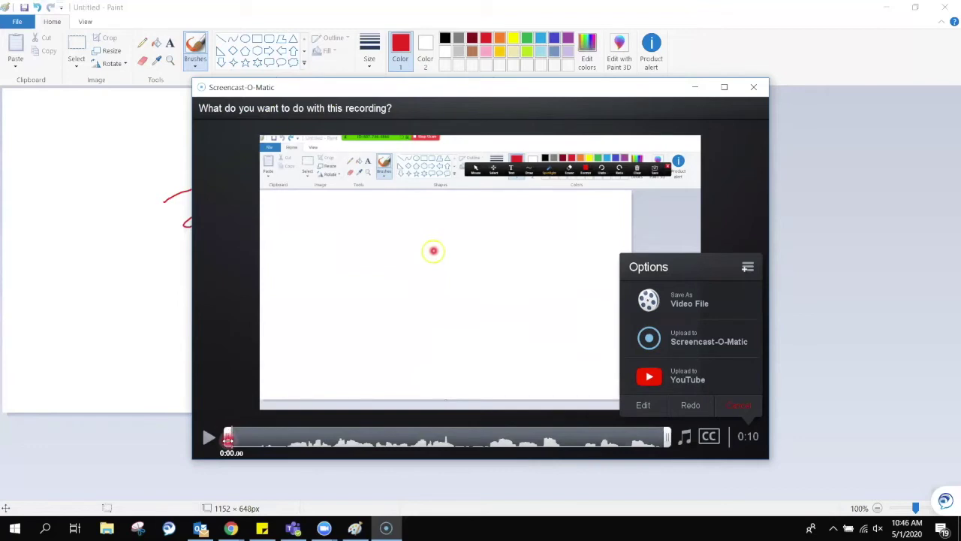
# Trim the recording's start to about 0:00.72 and cut a little off its end, and preview the kept section.
pyautogui.moveTo(226, 440); pyautogui.dragTo(256, 443)
pyautogui.moveTo(667, 438); pyautogui.dragTo(659, 439)
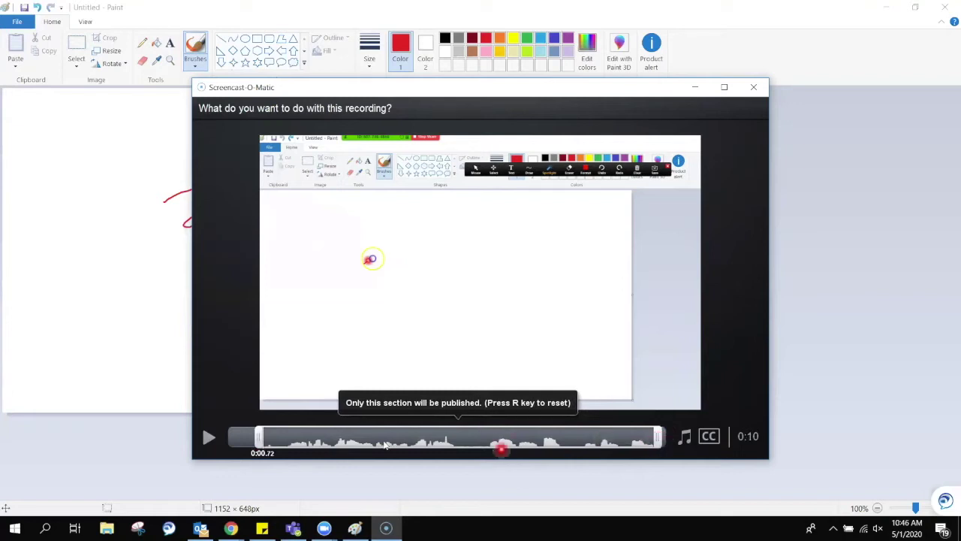
pyautogui.click(208, 439)
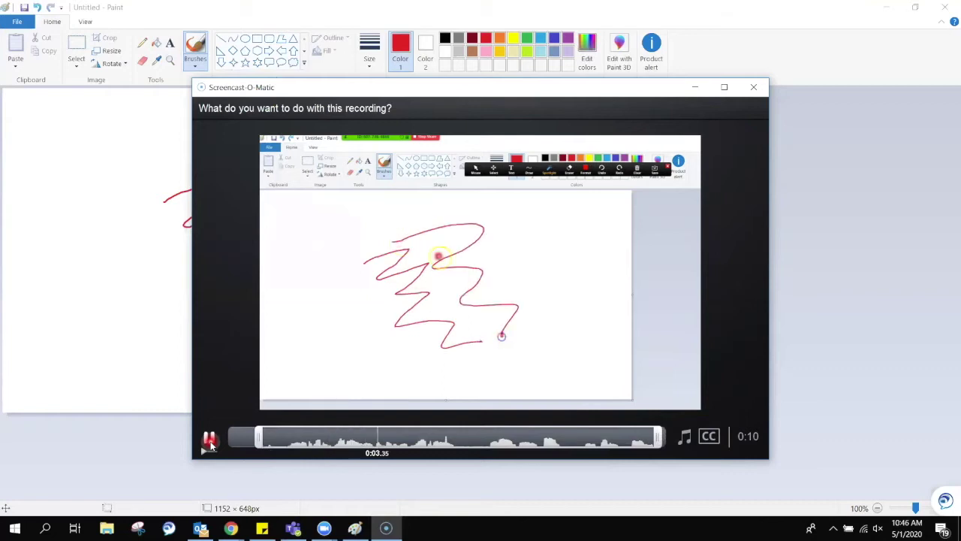
pyautogui.click(210, 440)
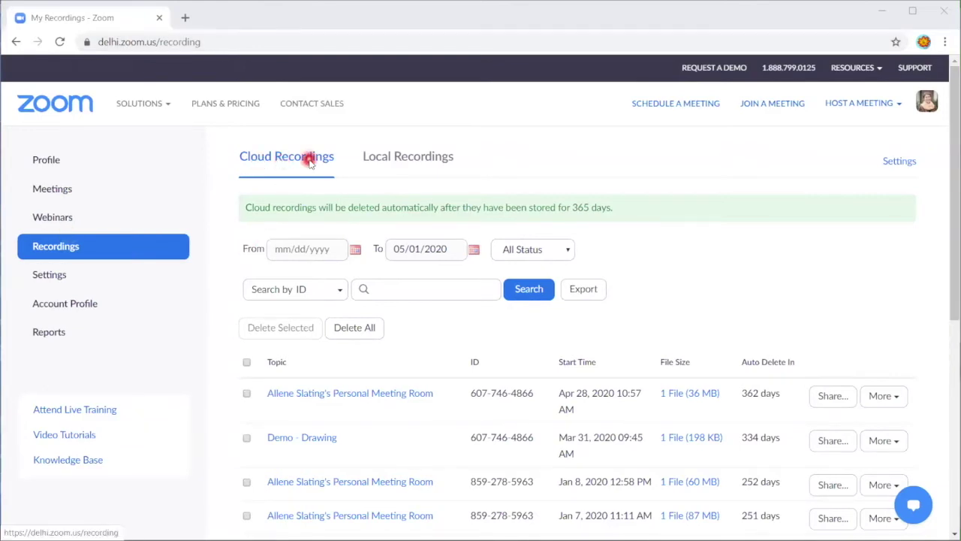
# In Zoom's cloud recordings, open the Demo - Drawing recording in the player and pause its playback.
pyautogui.click(317, 440)
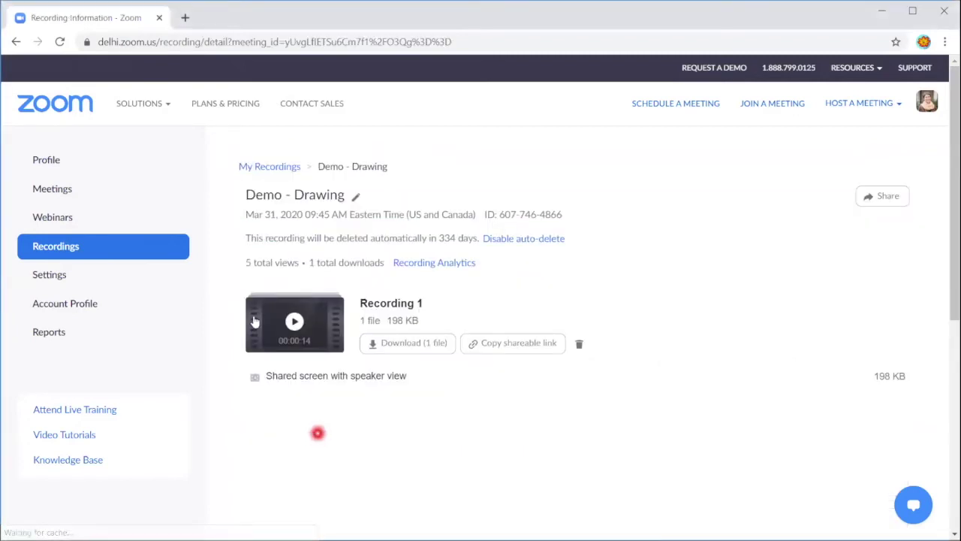
pyautogui.click(269, 335)
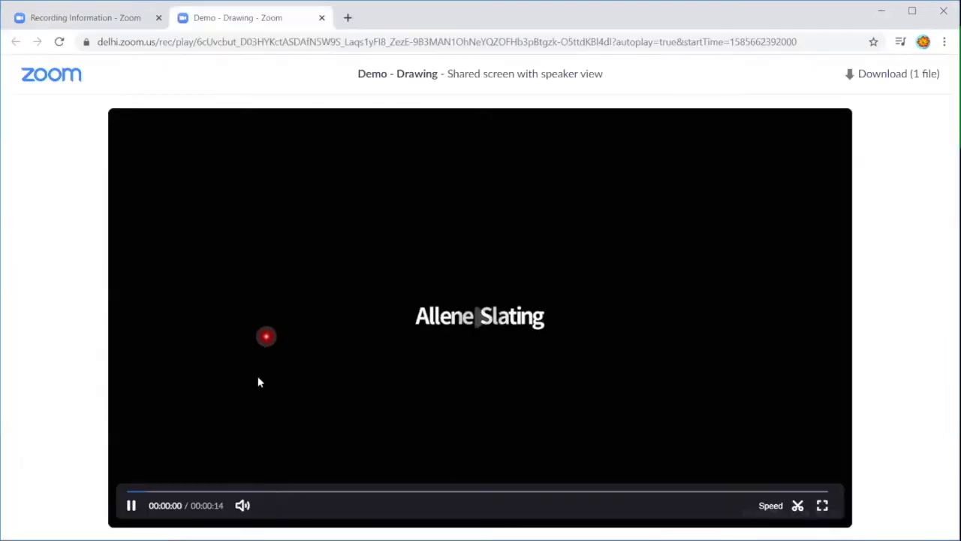
pyautogui.click(131, 507)
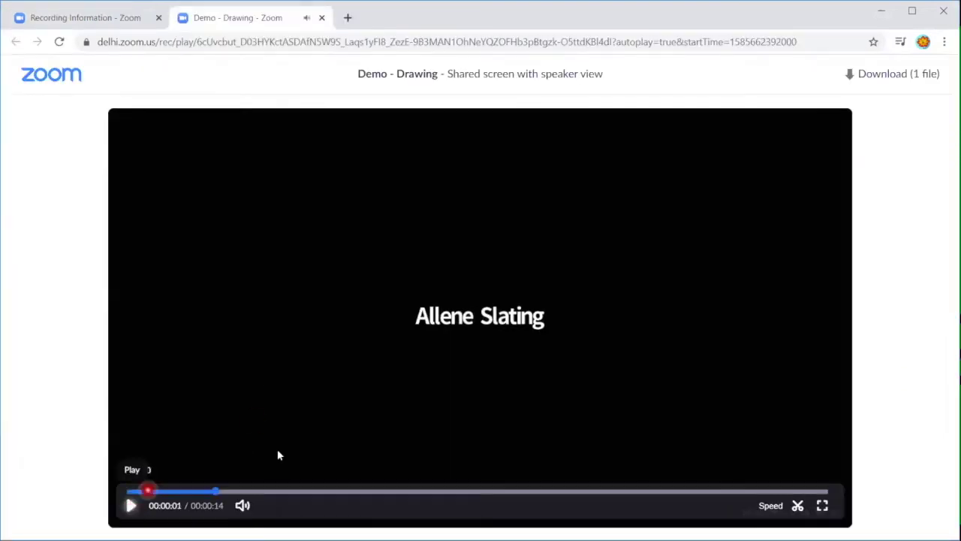
# Set the recording's playback range to 00:00:06 - 00:00:13 and save it.
pyautogui.click(798, 507)
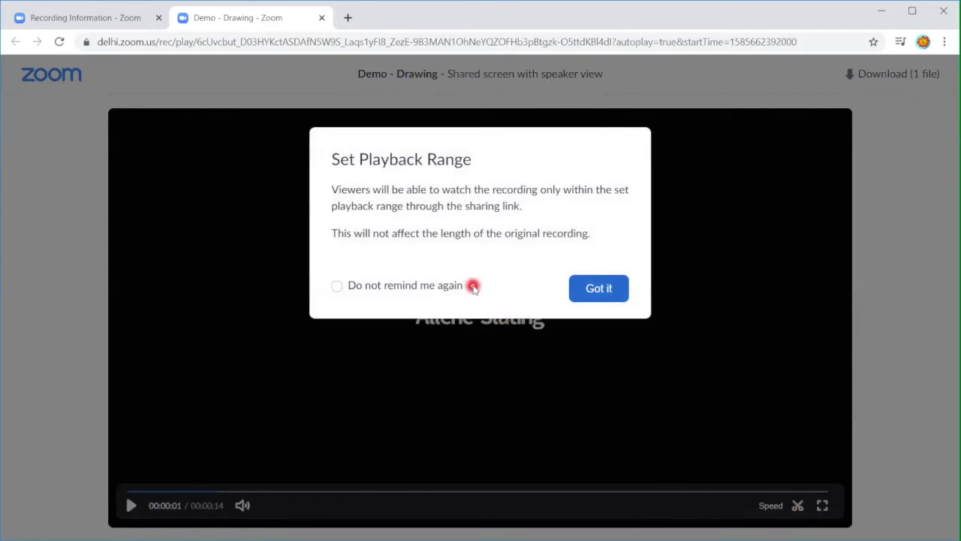
pyautogui.click(596, 285)
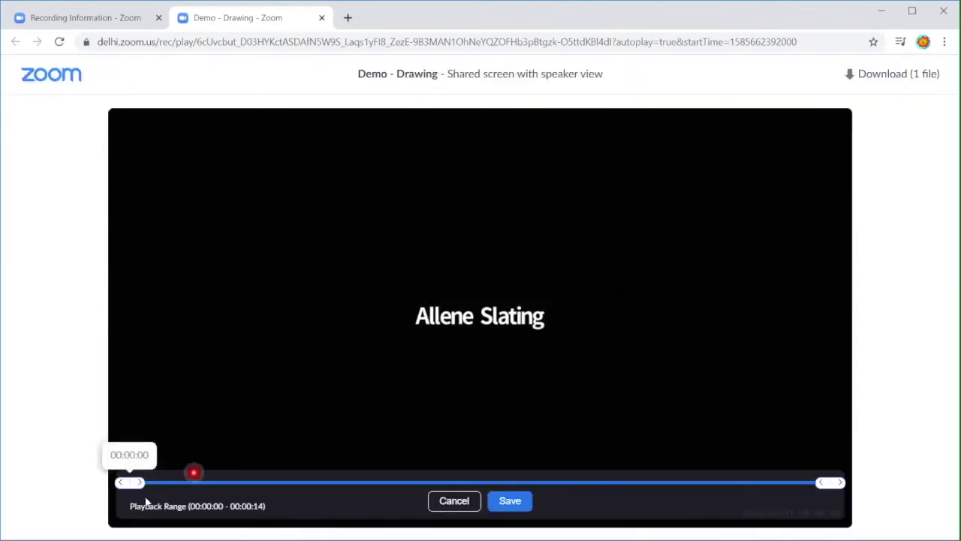
pyautogui.click(131, 483)
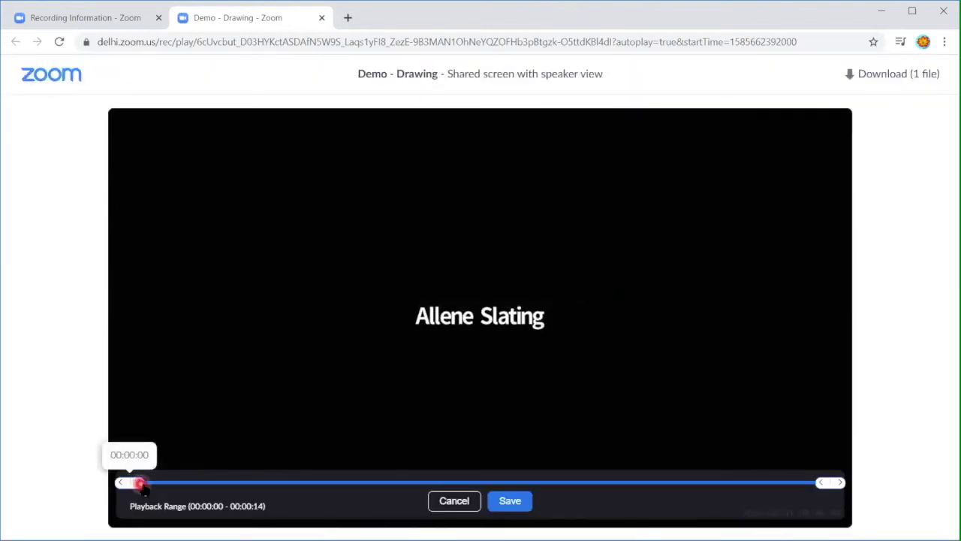
pyautogui.moveTo(139, 484)
pyautogui.mouseDown()
pyautogui.moveTo(183, 480)
pyautogui.moveTo(323, 502)
pyautogui.moveTo(421, 492)
pyautogui.mouseUp()
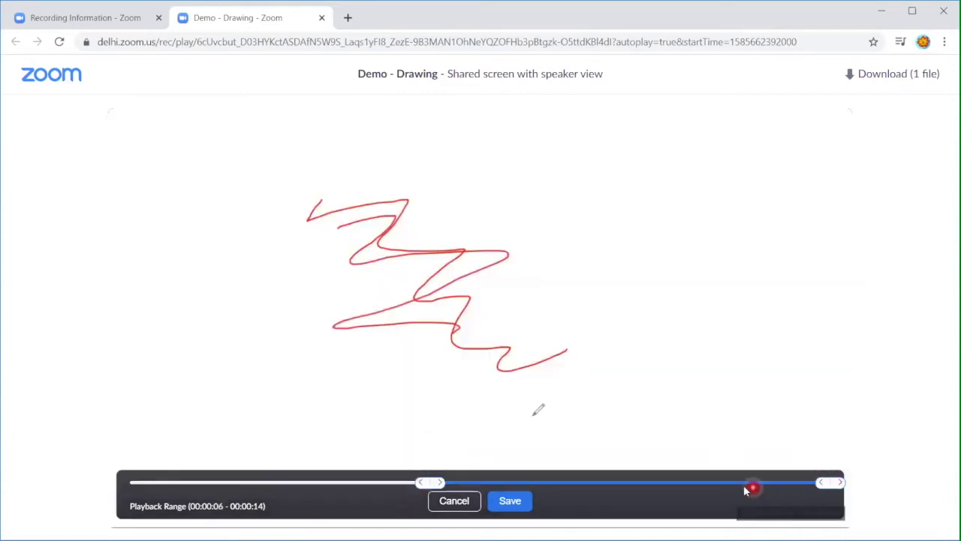
pyautogui.moveTo(829, 482); pyautogui.dragTo(681, 481)
pyautogui.moveTo(752, 487); pyautogui.dragTo(794, 481)
pyautogui.click(517, 504)
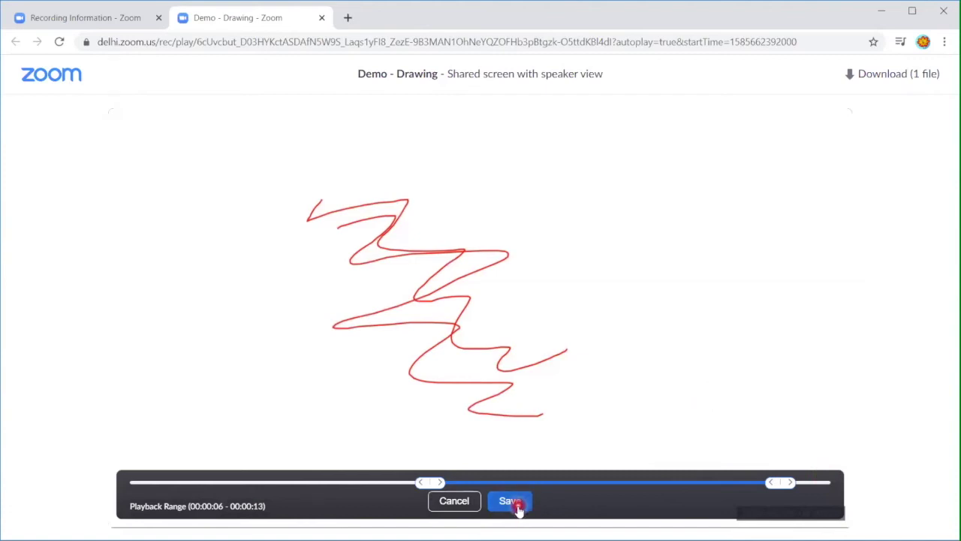
pyautogui.click(870, 407)
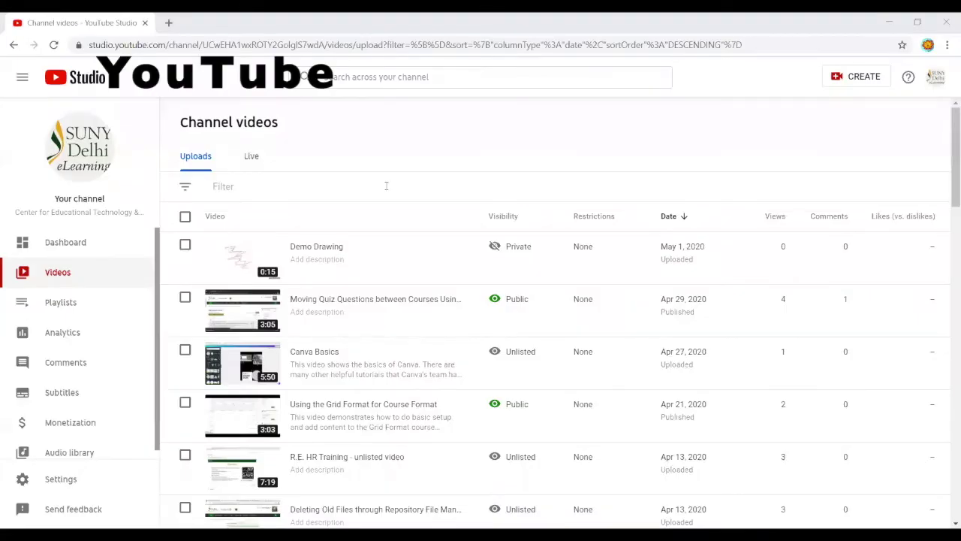
# In YouTube Studio, open the Demo Drawing video from the channel's uploads in the video editor.
pyautogui.click(386, 185)
pyautogui.moveTo(279, 233)
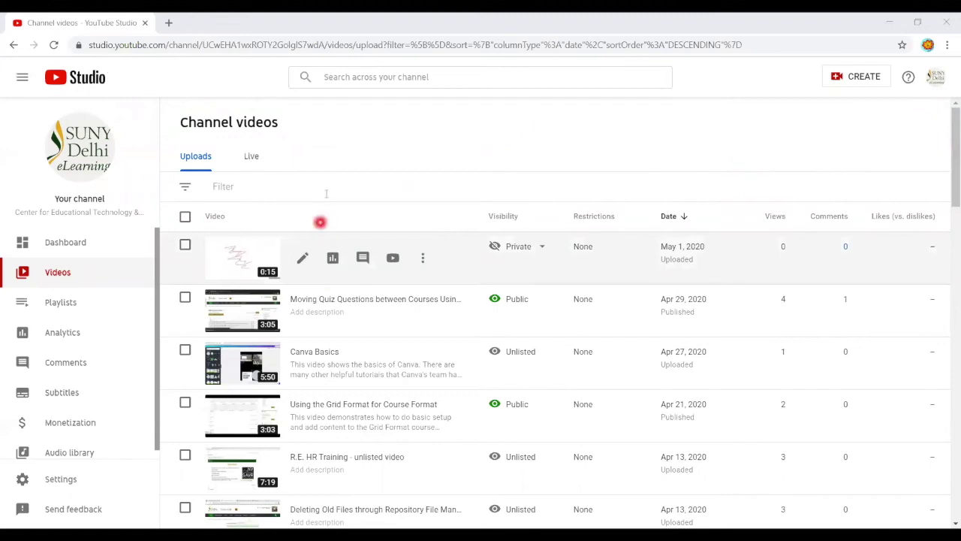
pyautogui.click(247, 250)
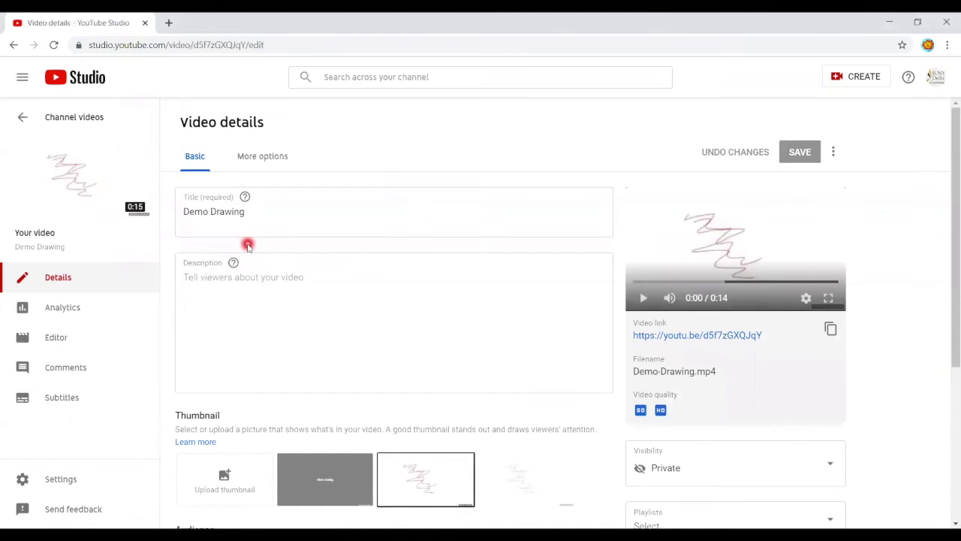
pyautogui.click(77, 339)
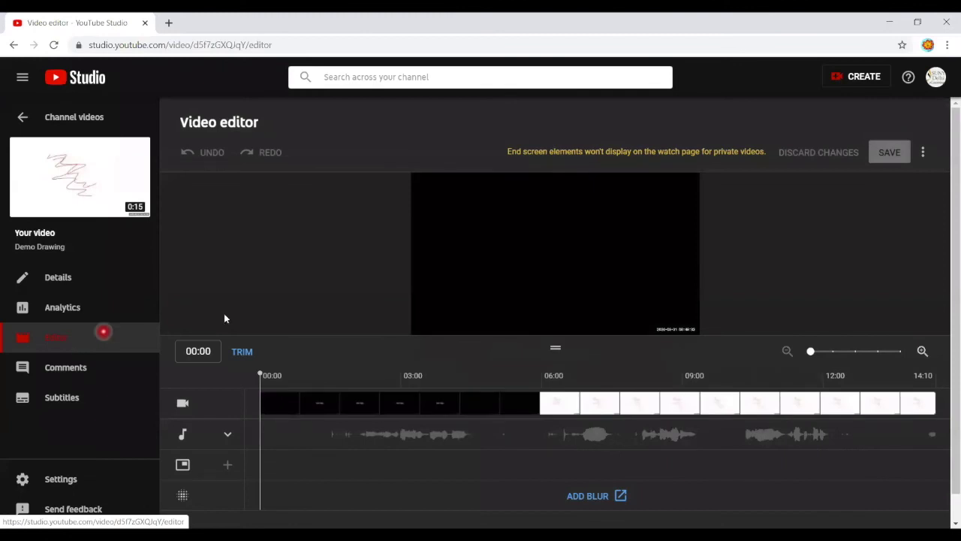
# Trim the video to start at about 06:00 on the timeline, leave its end in place, and preview the trim.
pyautogui.scroll(-1, 390, 292)
pyautogui.click(242, 323)
pyautogui.click(242, 324)
pyautogui.click(259, 376)
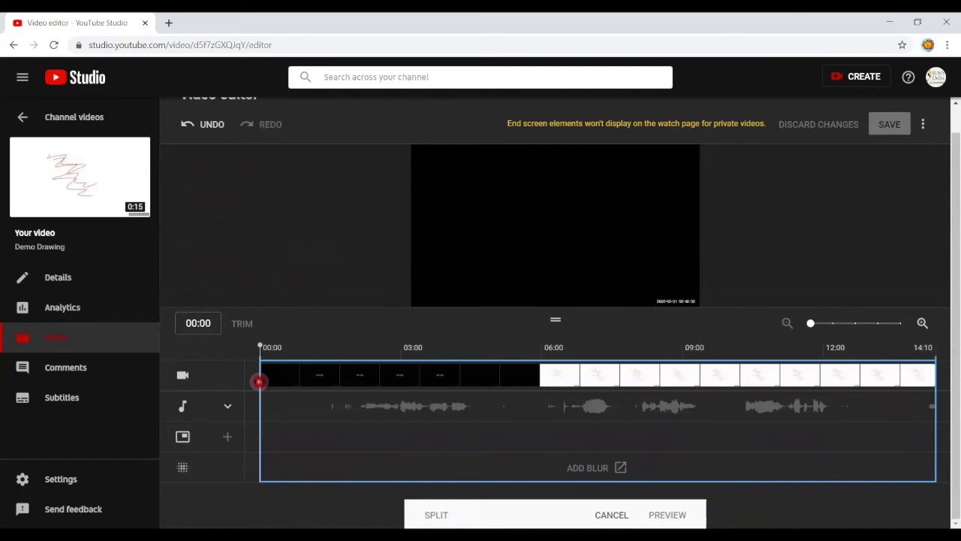
pyautogui.moveTo(258, 381); pyautogui.dragTo(542, 405)
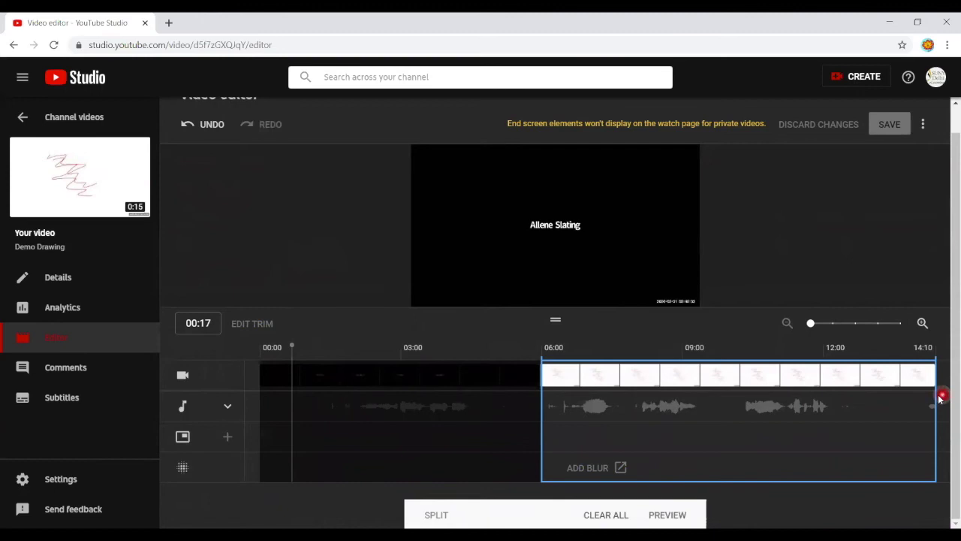
pyautogui.moveTo(936, 395)
pyautogui.mouseDown()
pyautogui.moveTo(920, 395)
pyautogui.moveTo(938, 394)
pyautogui.mouseUp()
pyautogui.click(668, 515)
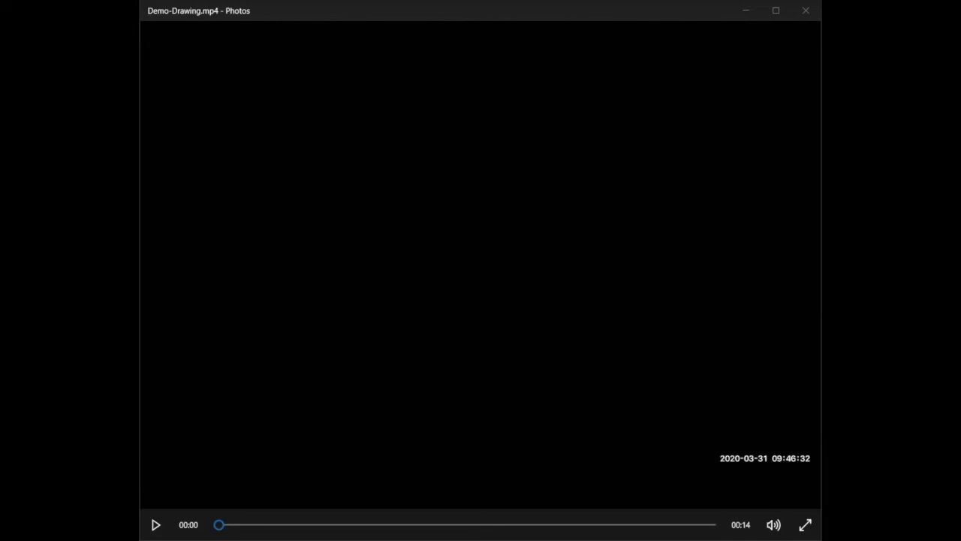
# In Photos, trim Demo-Drawing.mp4 so it starts past the black intro where the drawing appears, keeping the end at 0:14.
pyautogui.moveTo(474, 242); pyautogui.dragTo(501, 77)
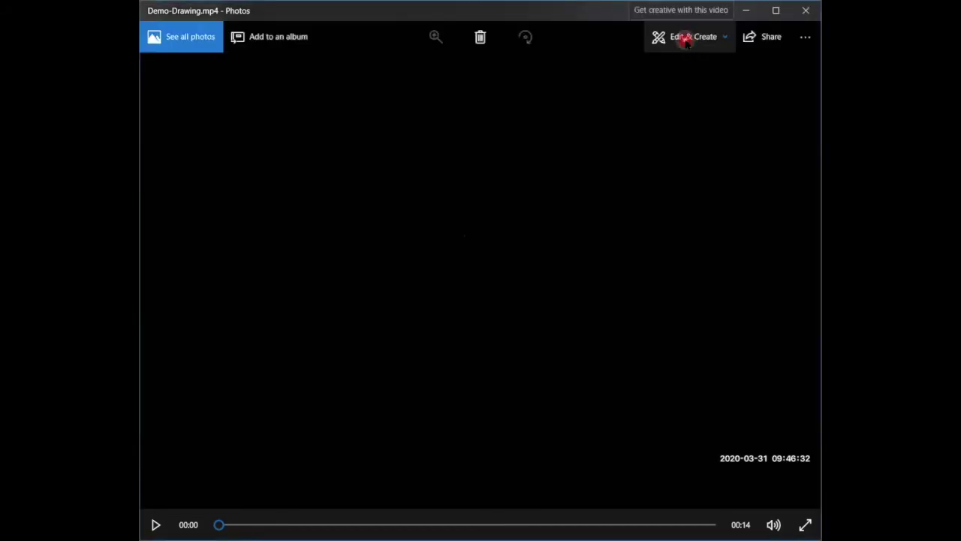
pyautogui.click(683, 43)
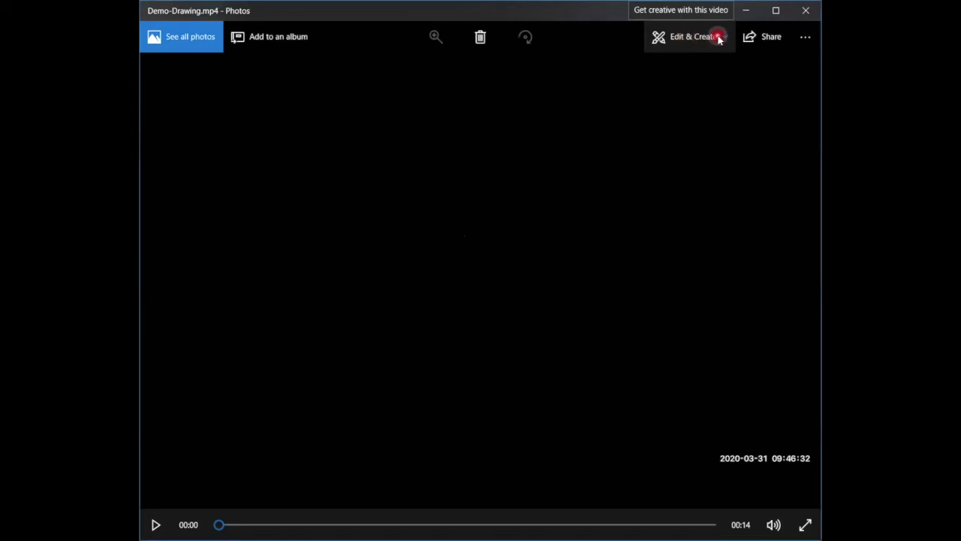
pyautogui.click(717, 37)
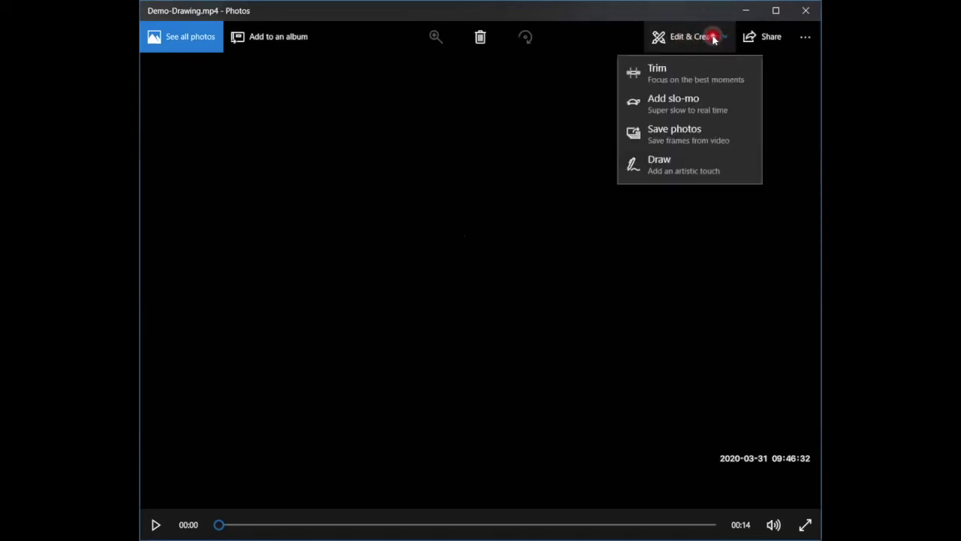
pyautogui.click(676, 78)
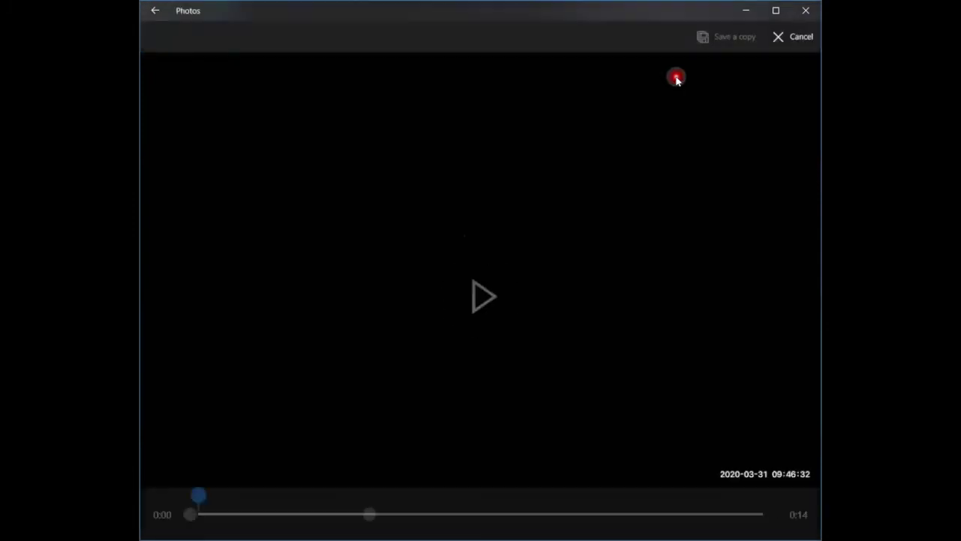
pyautogui.moveTo(345, 513); pyautogui.dragTo(190, 515)
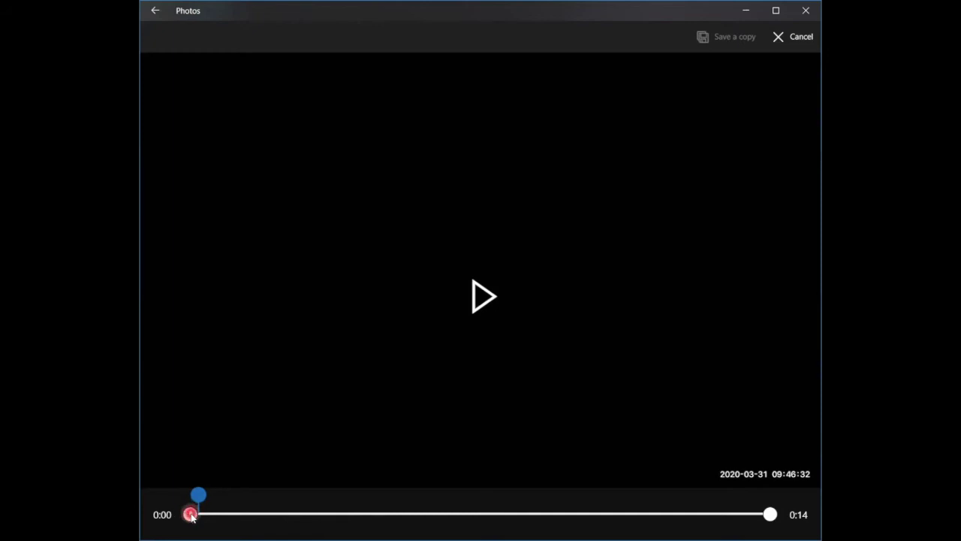
pyautogui.moveTo(191, 516)
pyautogui.mouseDown()
pyautogui.moveTo(436, 514)
pyautogui.moveTo(404, 514)
pyautogui.moveTo(426, 513)
pyautogui.mouseUp()
pyautogui.moveTo(773, 514)
pyautogui.mouseDown()
pyautogui.moveTo(729, 515)
pyautogui.moveTo(785, 512)
pyautogui.mouseUp()
pyautogui.click(717, 339)
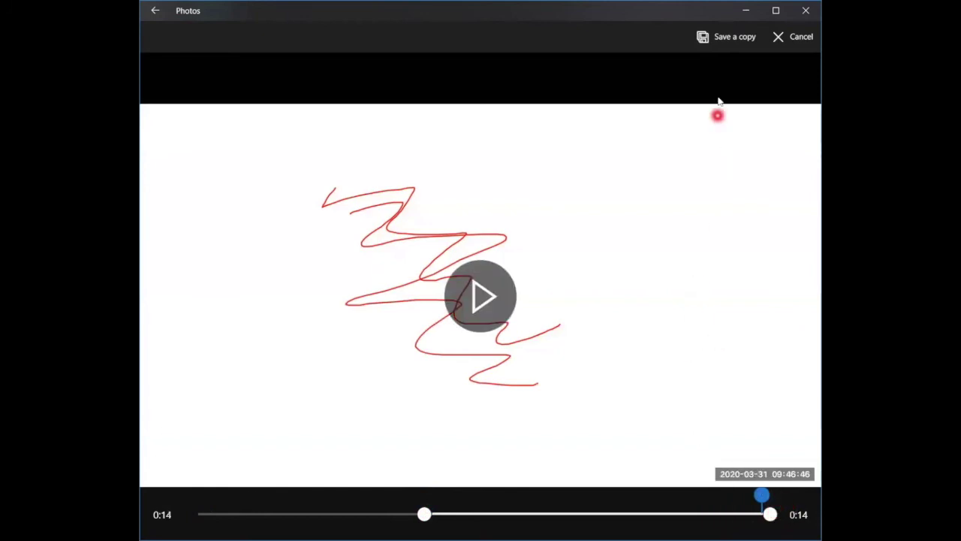
# Save the trimmed video as a copy named Demo-DrawingTrim in MP4 format on the Desktop, and play it.
pyautogui.click(730, 38)
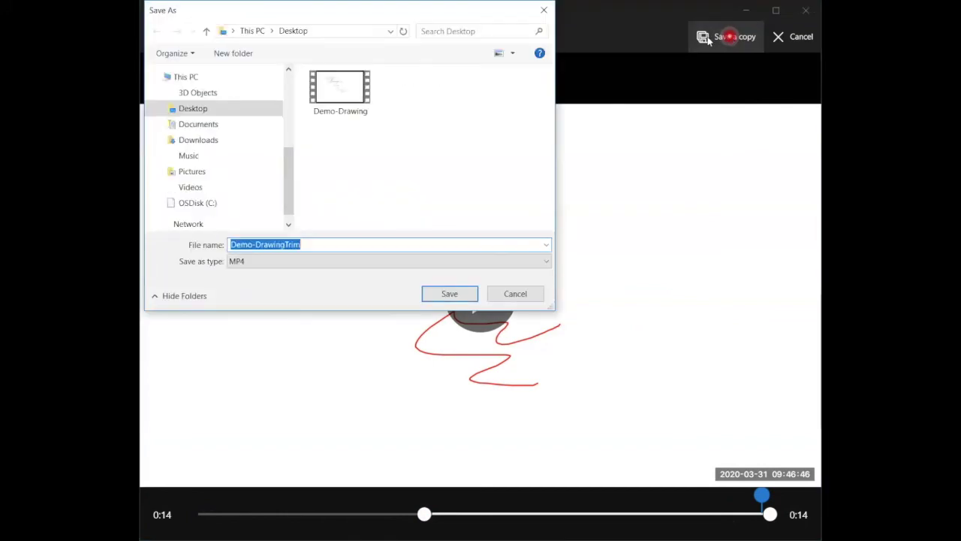
pyautogui.click(458, 295)
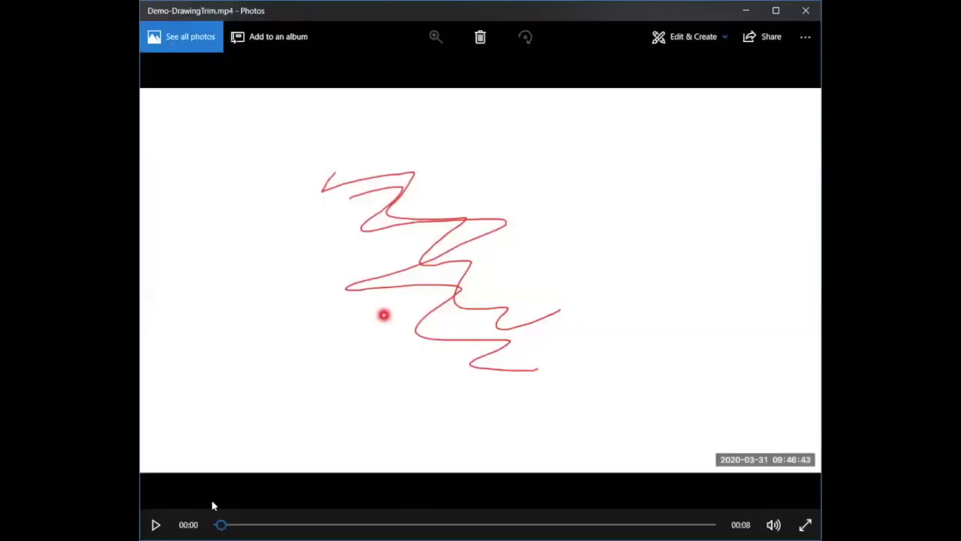
pyautogui.click(155, 525)
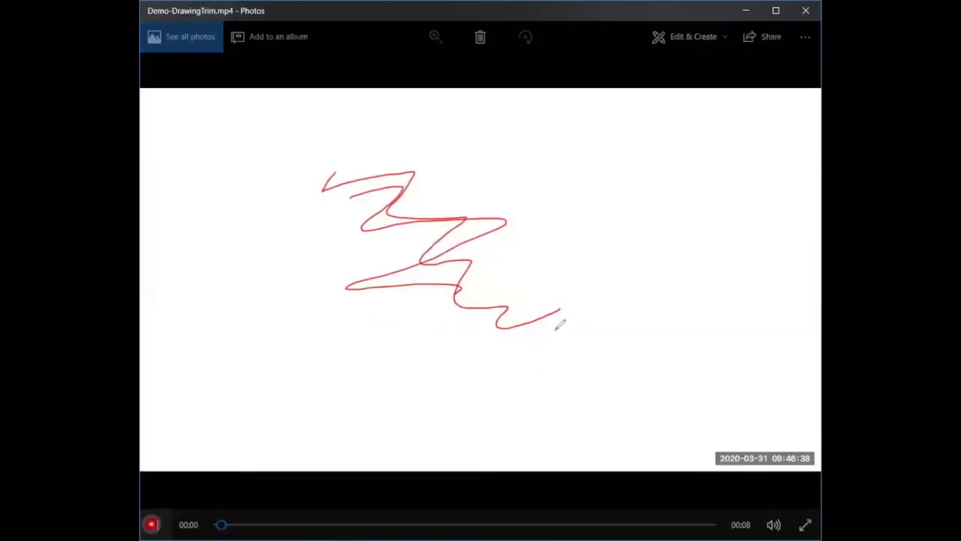